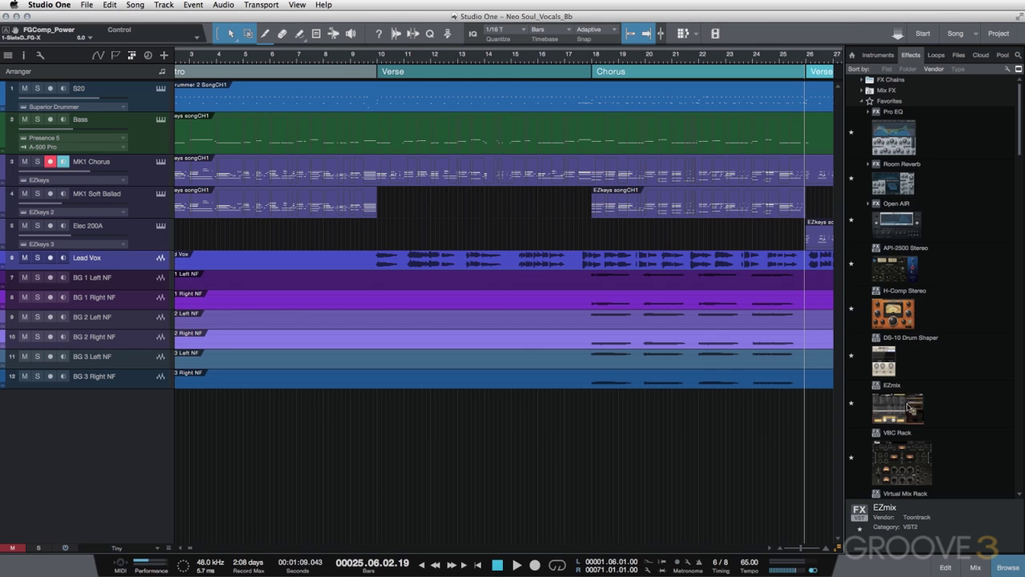
# Step: Insert EZmix on Lead Vox, load the Vocals De-Esser preset, and raise De-Ess to 21%
pyautogui.moveTo(901, 404); pyautogui.dragTo(118, 267)
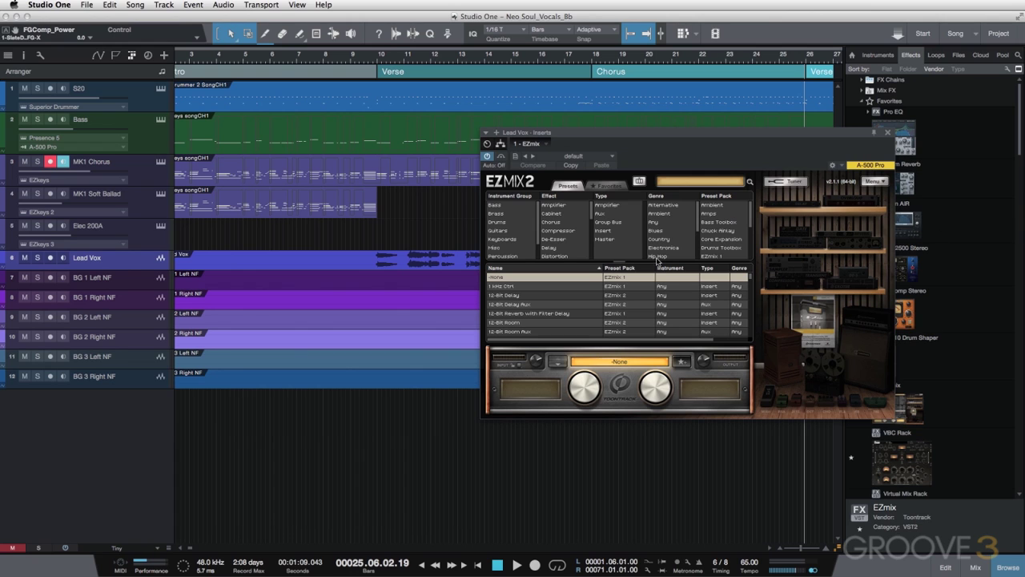
pyautogui.scroll(-3, 509, 233)
pyautogui.click(497, 254)
pyautogui.scroll(-5, 527, 305)
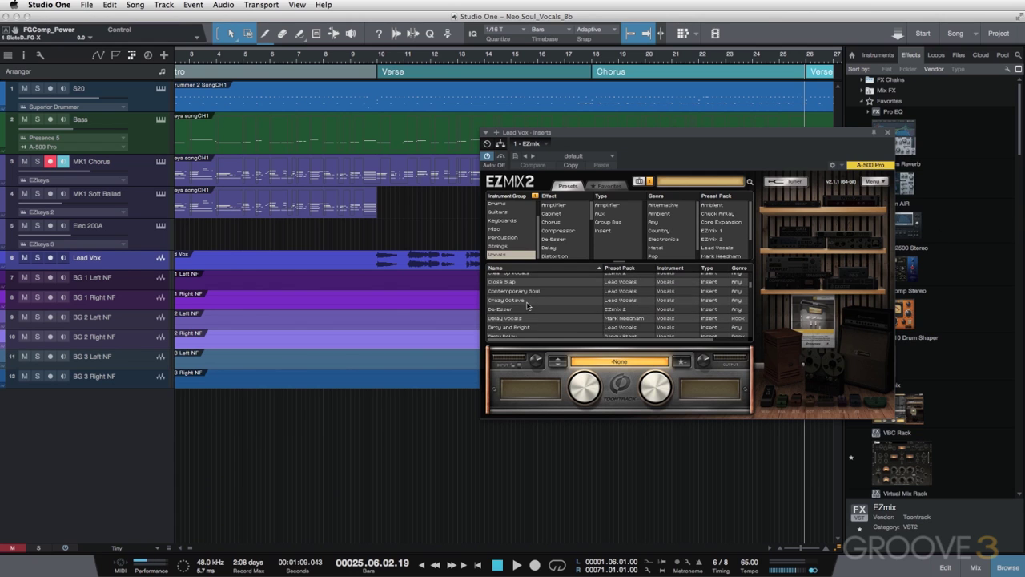
pyautogui.scroll(3, 527, 305)
pyautogui.click(530, 324)
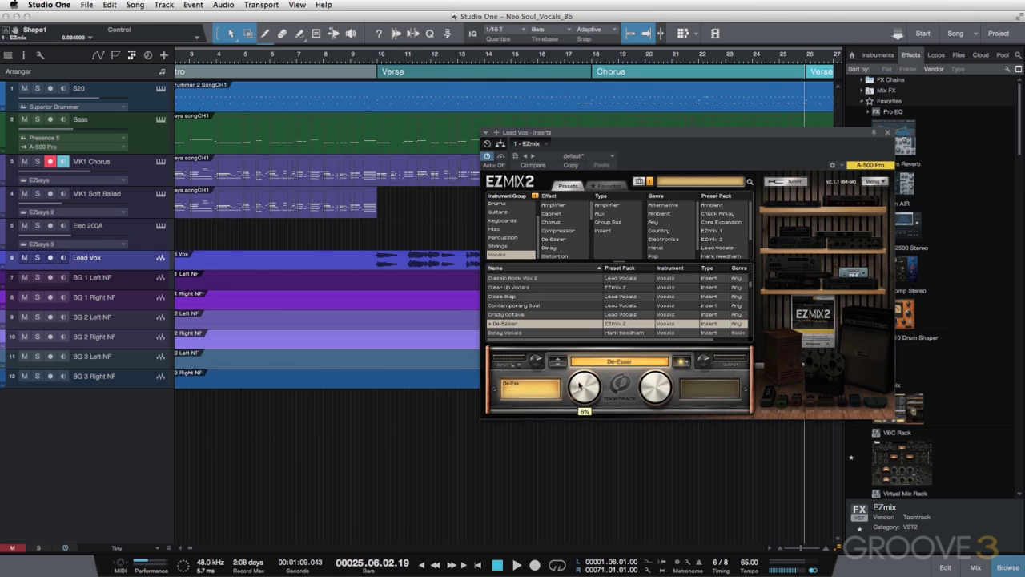
pyautogui.moveTo(582, 386); pyautogui.dragTo(574, 365)
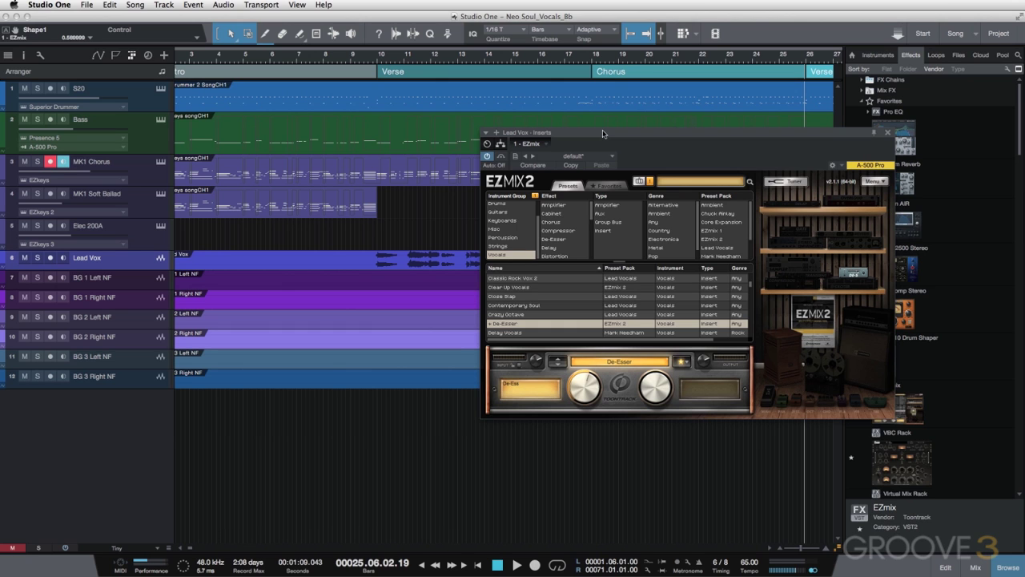
# Step: Move the EZmix window aside, play the song to hear the de-essed vocal, then recentre it
pyautogui.moveTo(604, 134); pyautogui.dragTo(846, 372)
pyautogui.press('space')
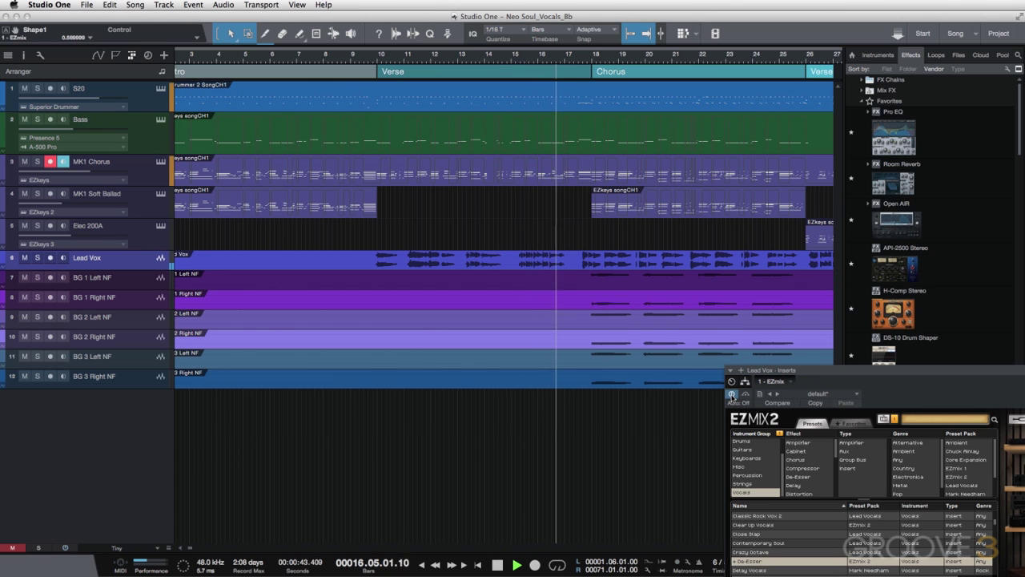
pyautogui.moveTo(816, 374); pyautogui.dragTo(467, 280)
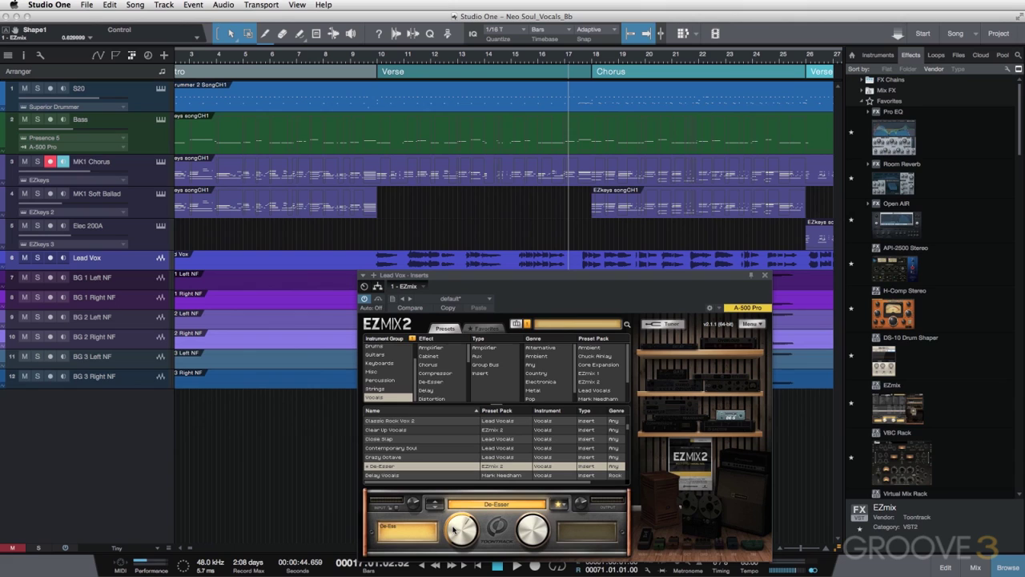
# Step: Close the first EZmix window and drag a second EZmix insert onto Lead Vox
pyautogui.click(765, 276)
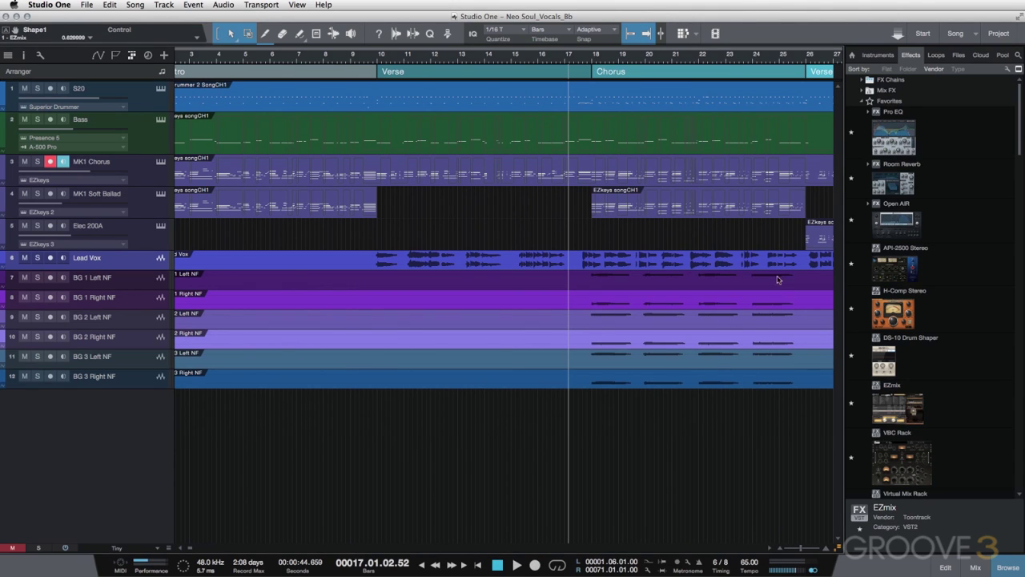
pyautogui.press('super+Tab')
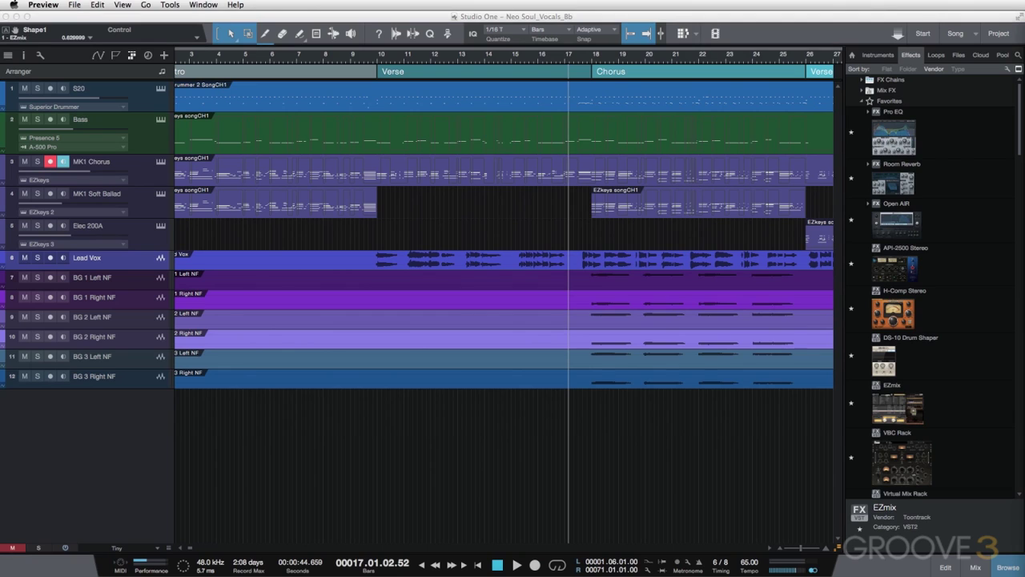
pyautogui.click(904, 414)
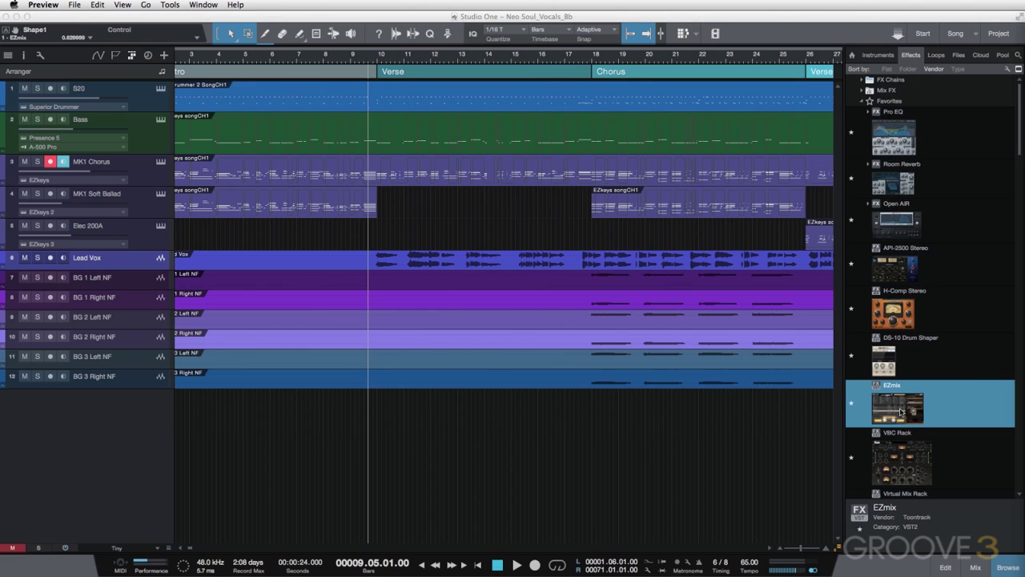
pyautogui.moveTo(901, 412); pyautogui.dragTo(306, 268)
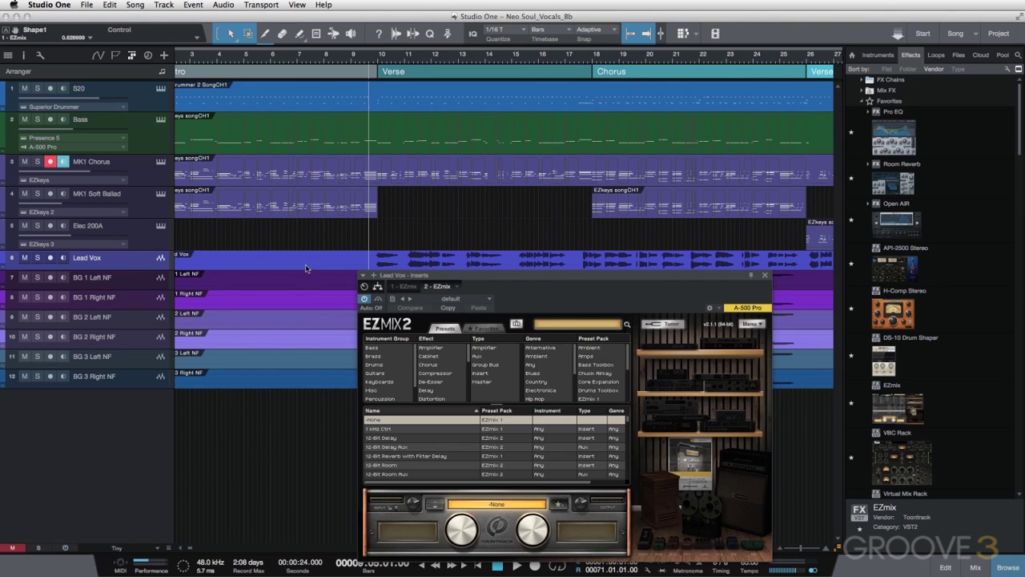
# Step: Load the Vocals Ambient Vocal preset and set Compression to 47%
pyautogui.scroll(-2, 392, 381)
pyautogui.click(390, 397)
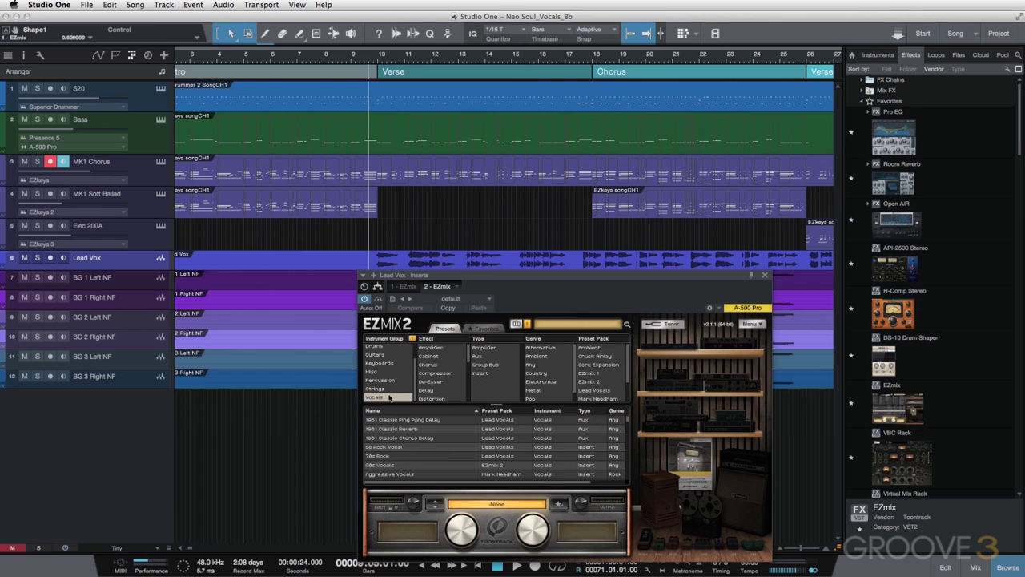
pyautogui.scroll(-3, 413, 442)
pyautogui.click(392, 464)
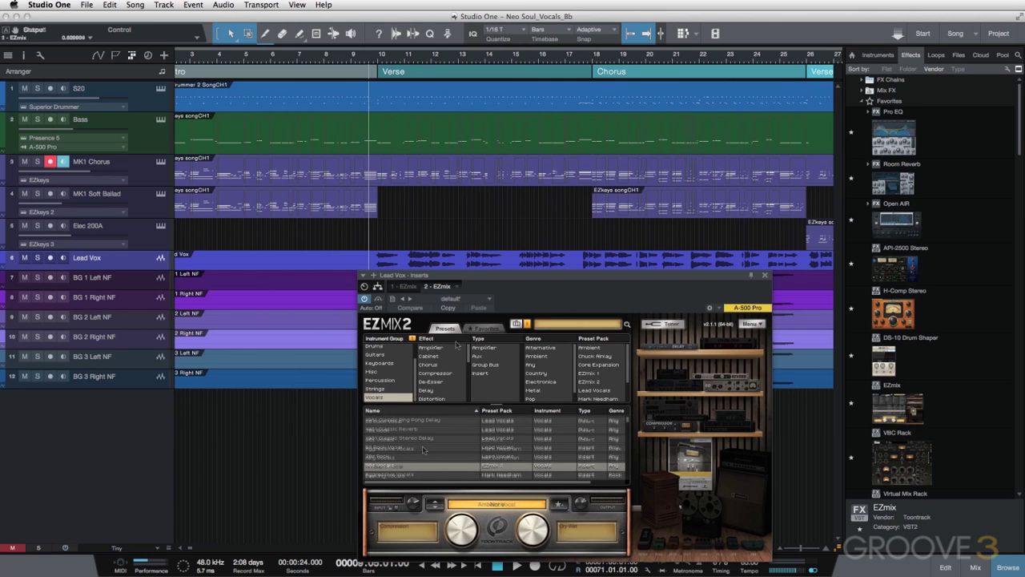
pyautogui.moveTo(460, 280); pyautogui.dragTo(578, 235)
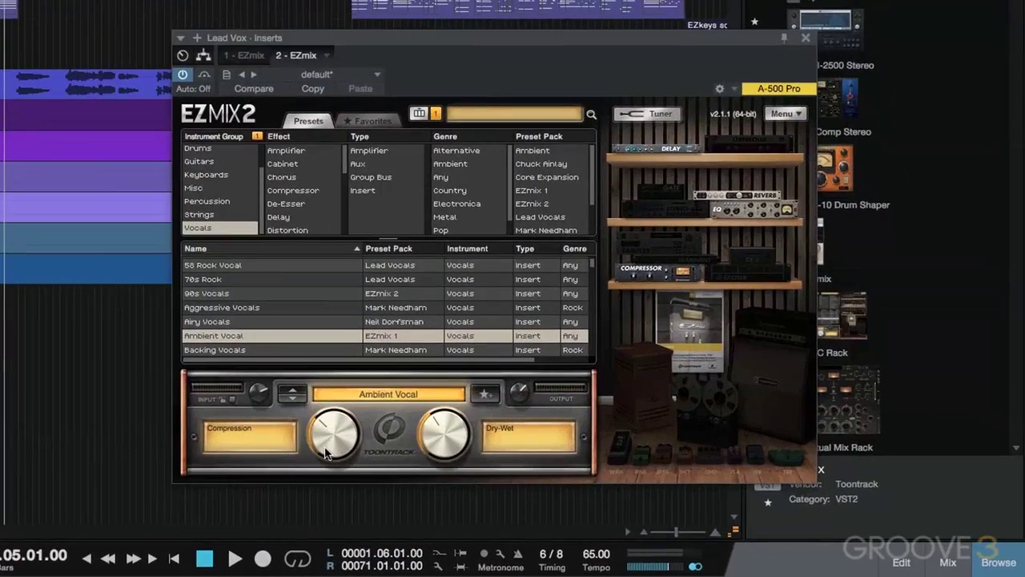
pyautogui.moveTo(571, 478); pyautogui.dragTo(568, 473)
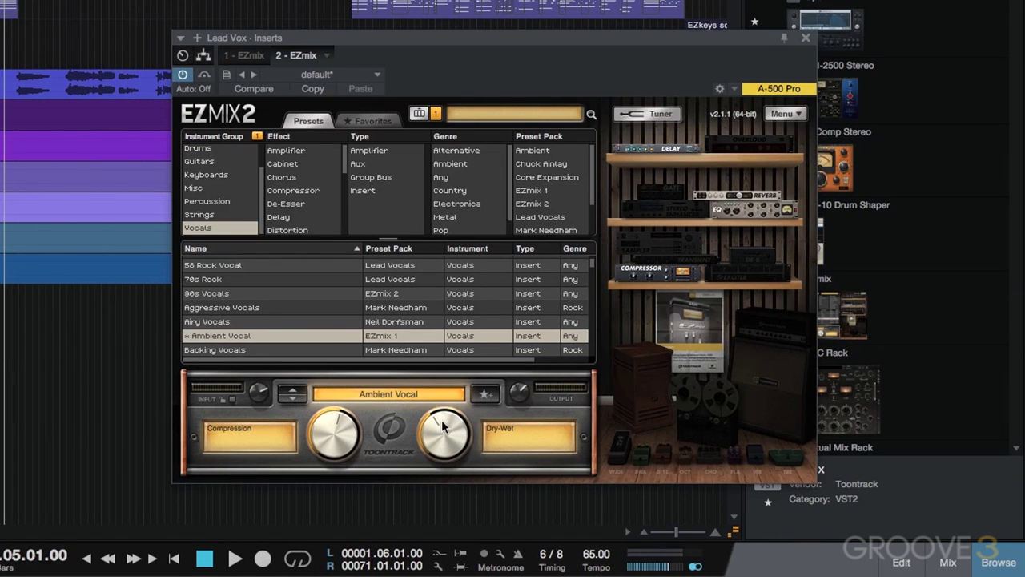
# Step: Lower Dry-Wet to 24%, then play and compare the vocal with the Ambient Vocal insert bypassed and on
pyautogui.moveTo(441, 419); pyautogui.dragTo(432, 437)
pyautogui.press('space')
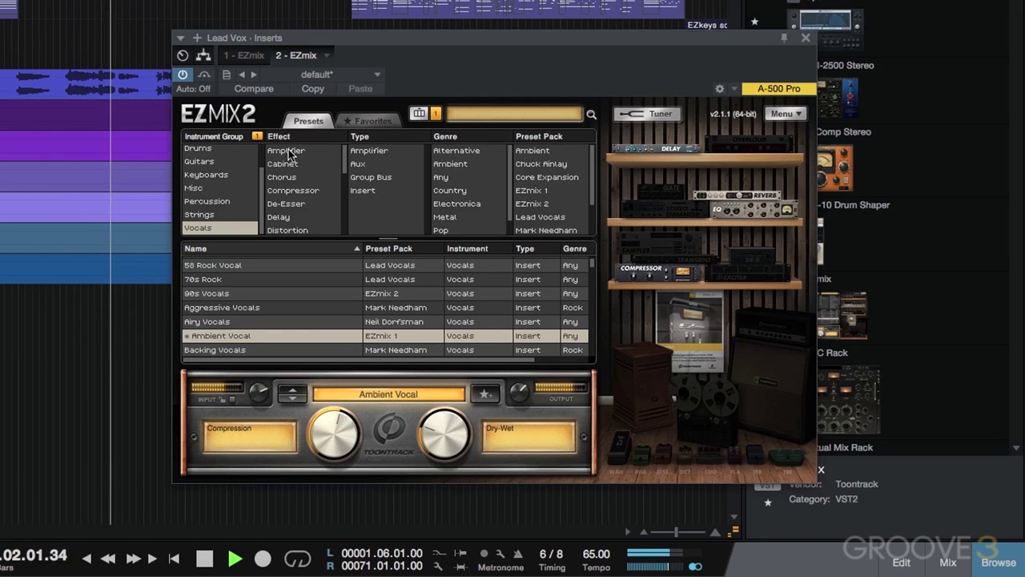
pyautogui.click(183, 75)
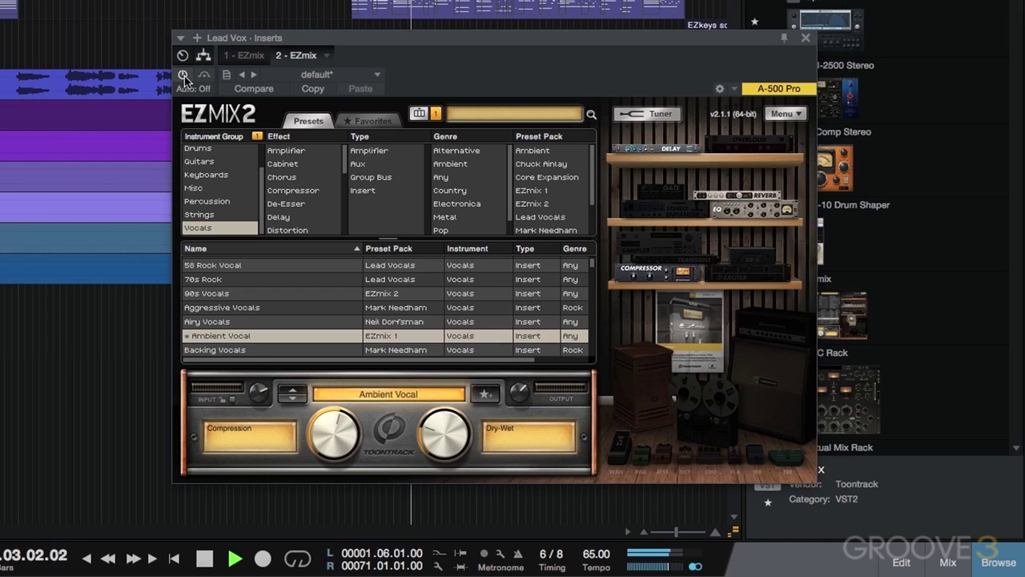
pyautogui.click(183, 74)
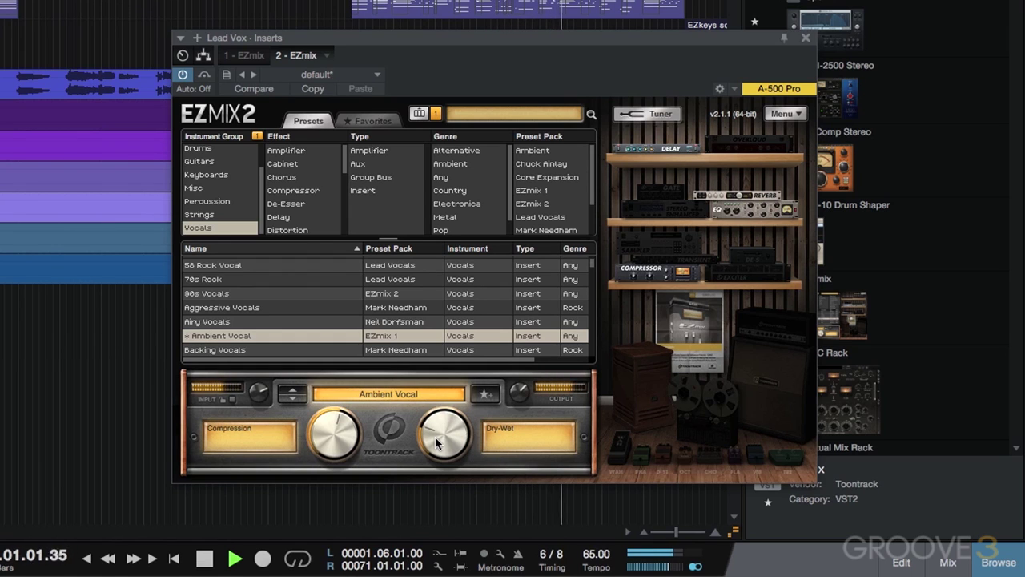
# Step: Raise the Ambient Vocal Dry-Wet to 45% and stop playback
pyautogui.moveTo(435, 437); pyautogui.dragTo(418, 386)
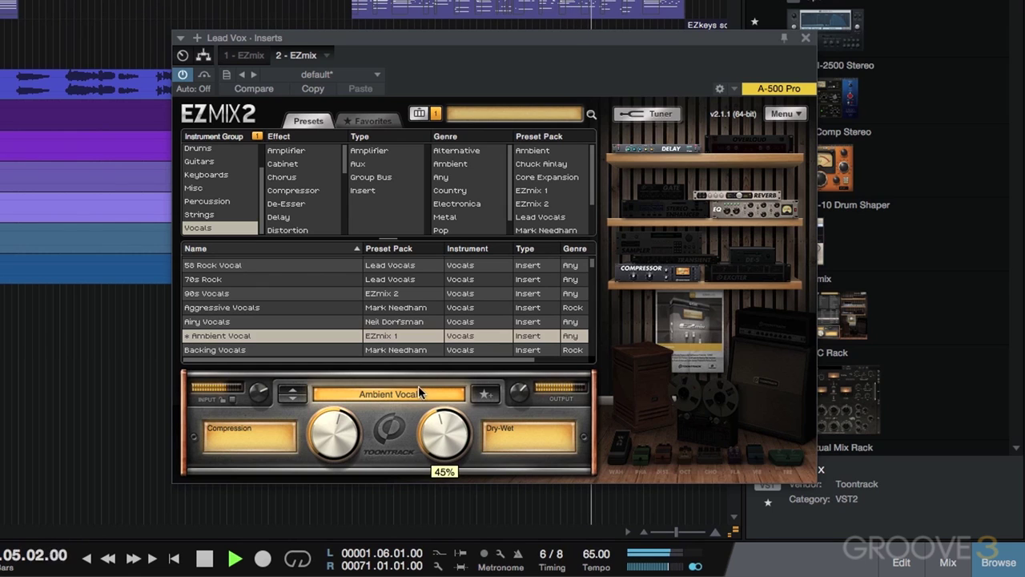
pyautogui.scroll(4, 440, 417)
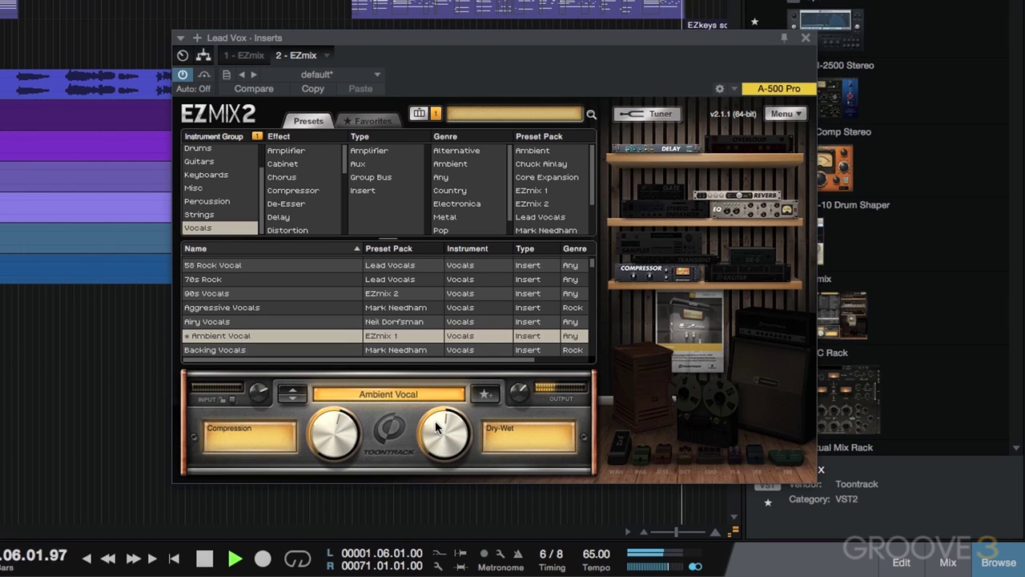
pyautogui.press('space')
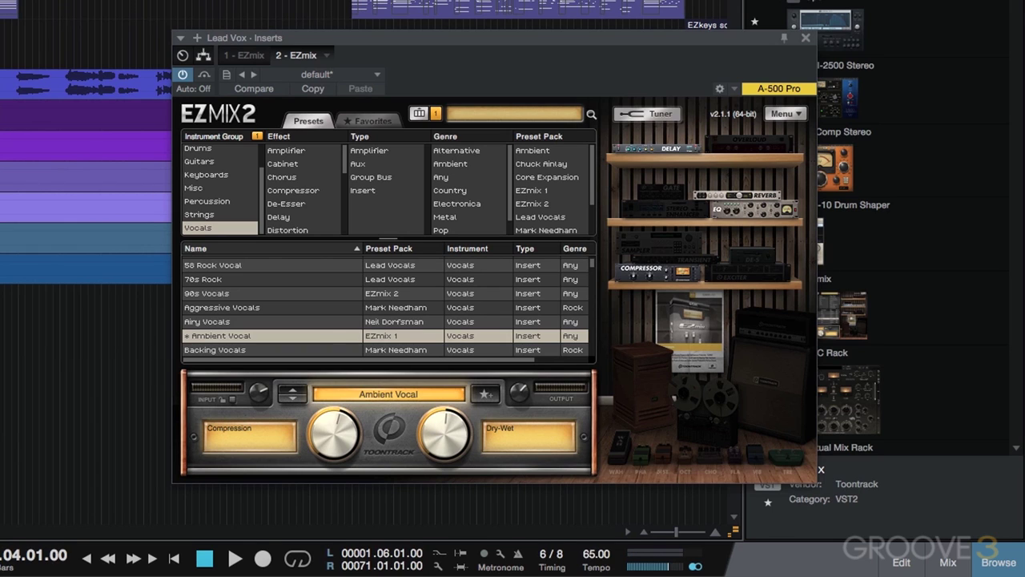
# Step: Replay and bring the Dry-Wet down to about 26%, then stop playback
pyautogui.press('space')
pyautogui.moveTo(451, 439); pyautogui.dragTo(439, 463)
pyautogui.moveTo(437, 460)
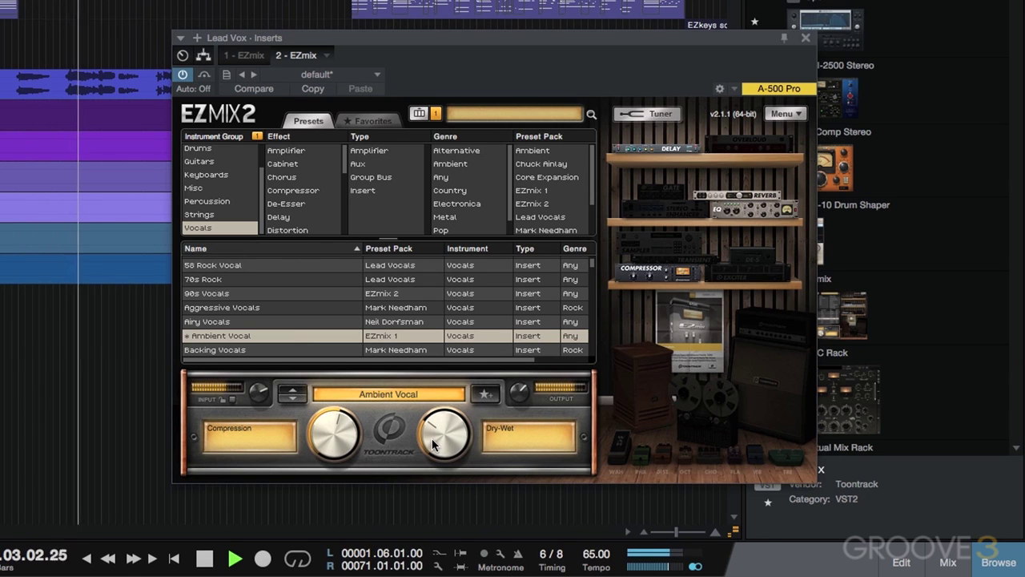
pyautogui.moveTo(432, 436); pyautogui.dragTo(435, 450)
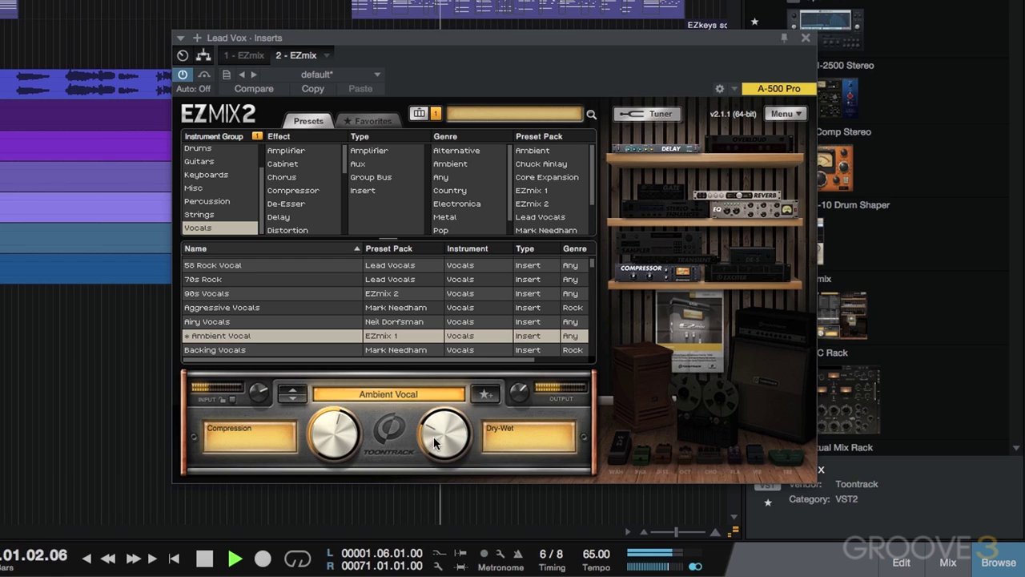
pyautogui.moveTo(435, 435)
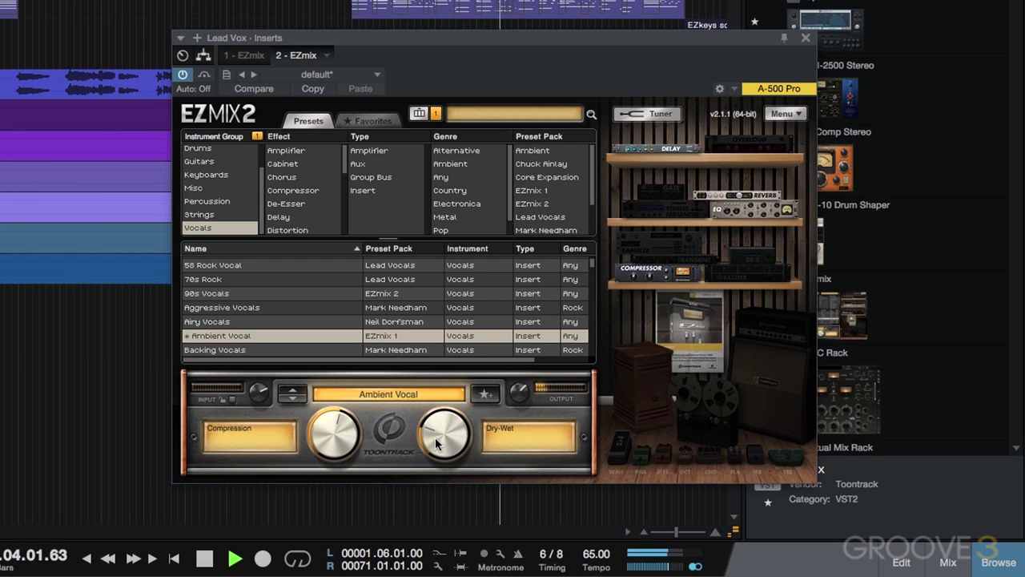
pyautogui.press('space')
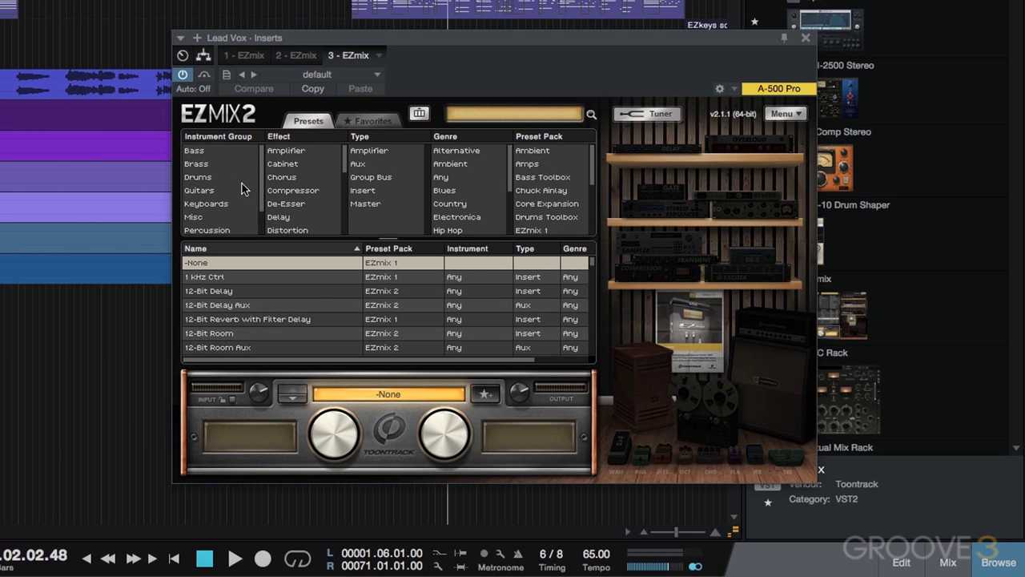
# Step: Load the Vocals 90s Vocals preset in the third EZmix and lower Echo to 25%
pyautogui.scroll(-2, 232, 212)
pyautogui.click(220, 229)
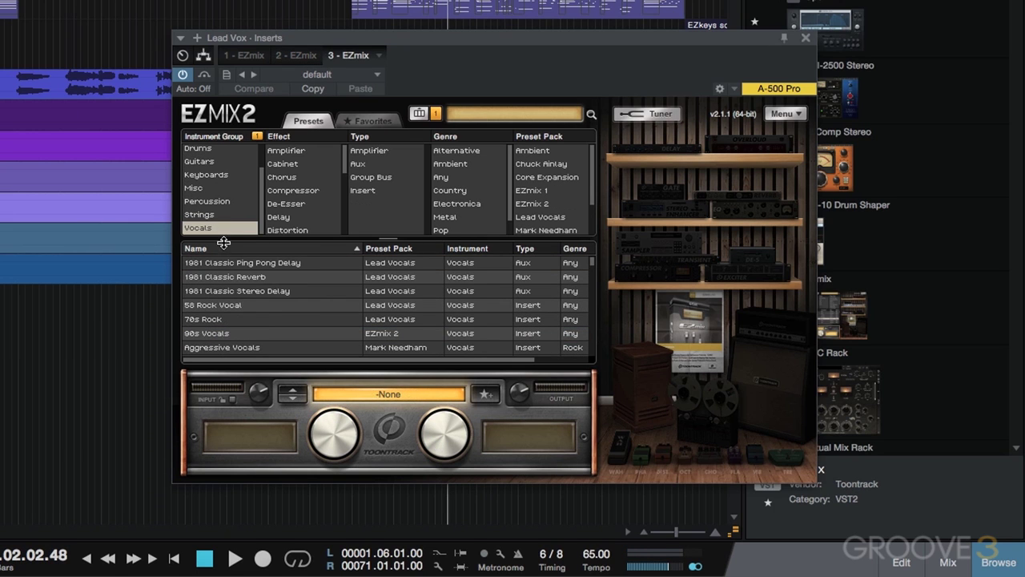
pyautogui.click(272, 333)
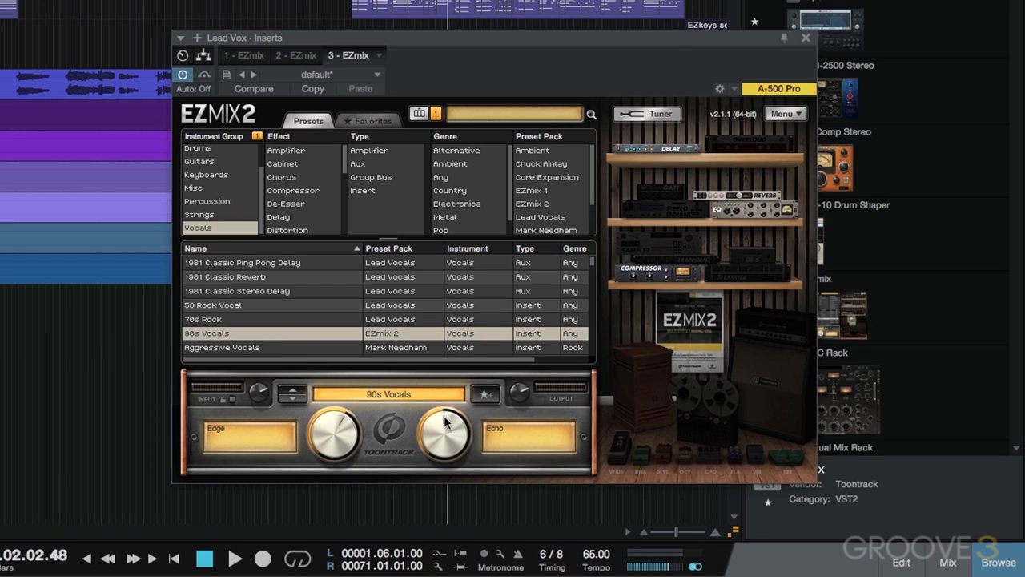
pyautogui.moveTo(446, 423); pyautogui.dragTo(433, 451)
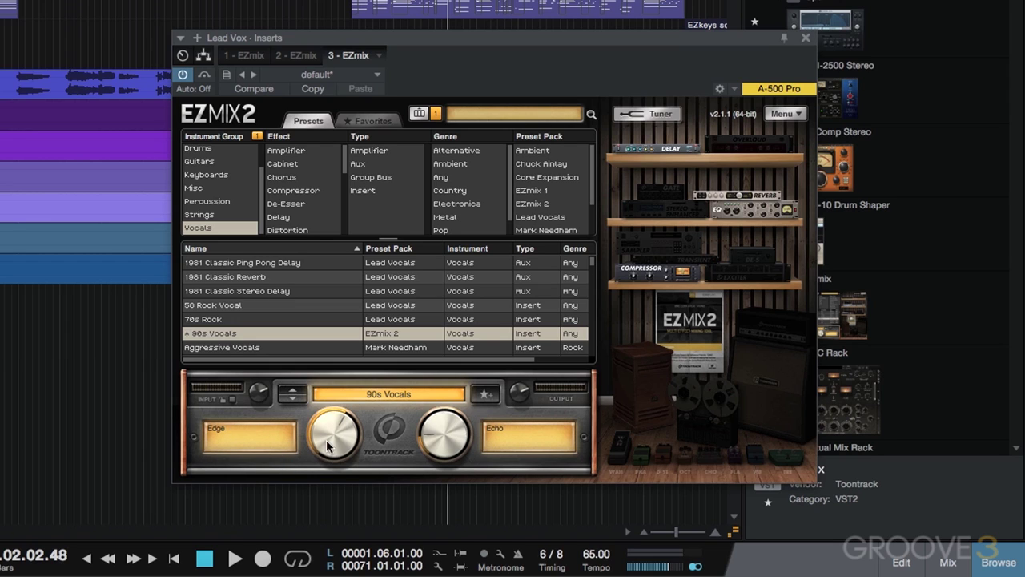
pyautogui.moveTo(325, 439)
# Step: Play the song, turn the third EZmix insert on, then stop playback
pyautogui.press('space')
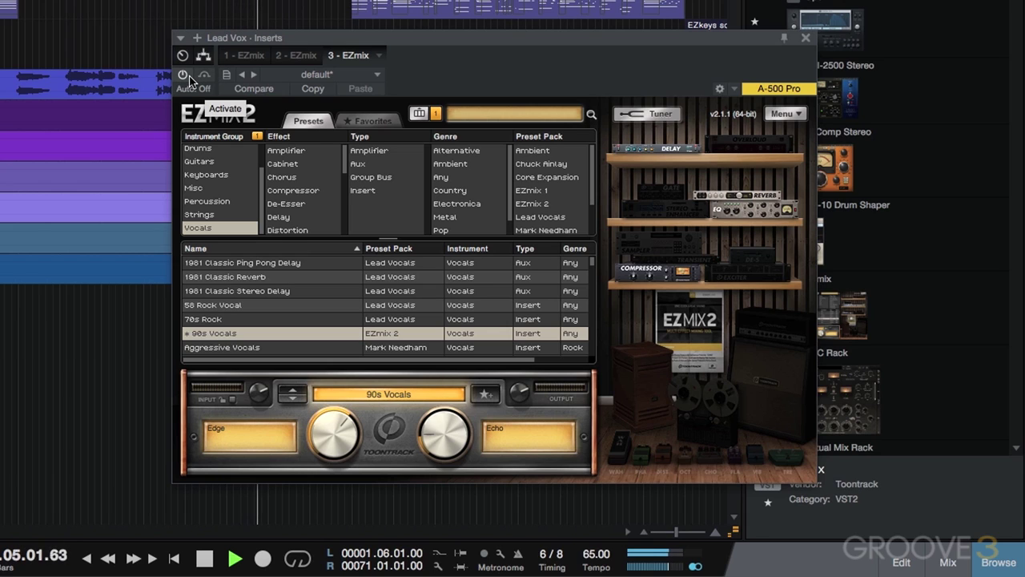
pyautogui.click(189, 79)
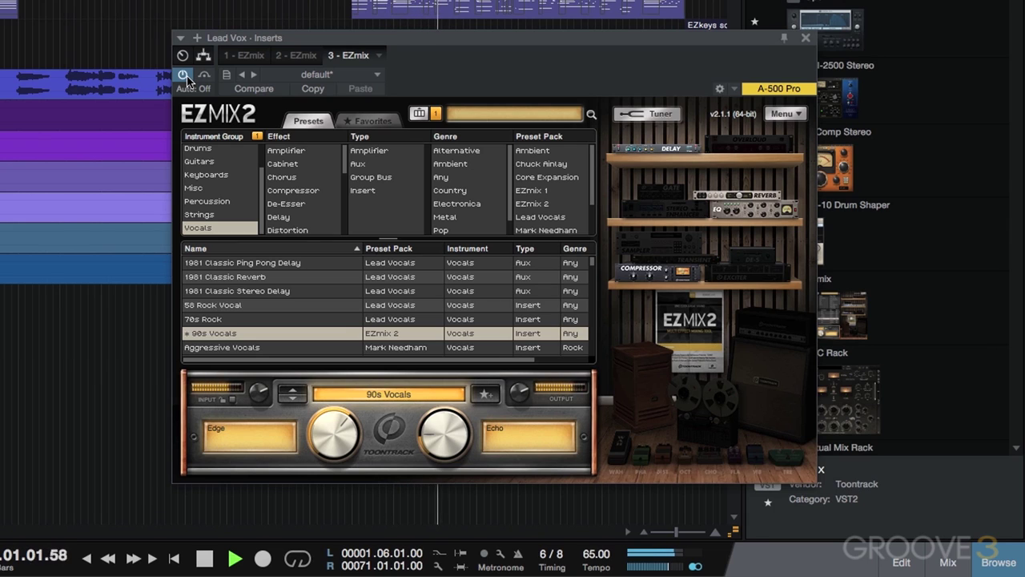
pyautogui.press('space')
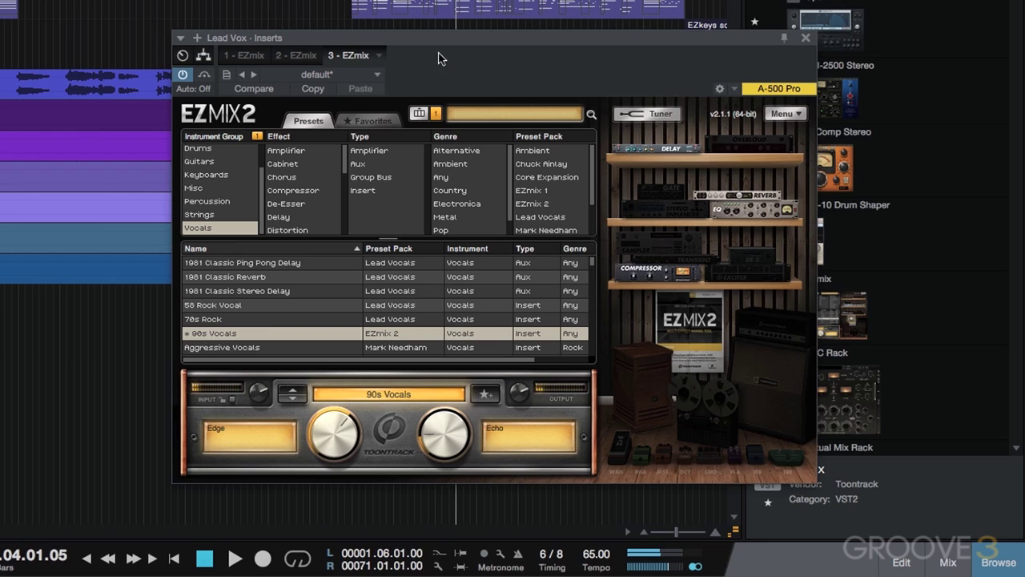
# Step: Close the inserts window, add a fourth EZmix to Lead Vox, and load Airy Vocals from Vocals
pyautogui.click(806, 38)
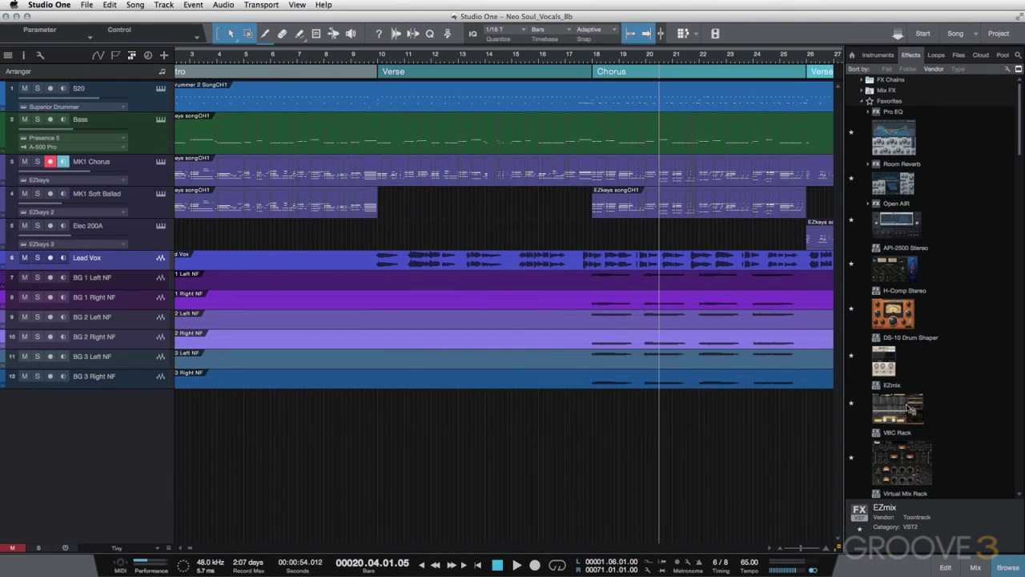
pyautogui.moveTo(909, 409); pyautogui.dragTo(124, 267)
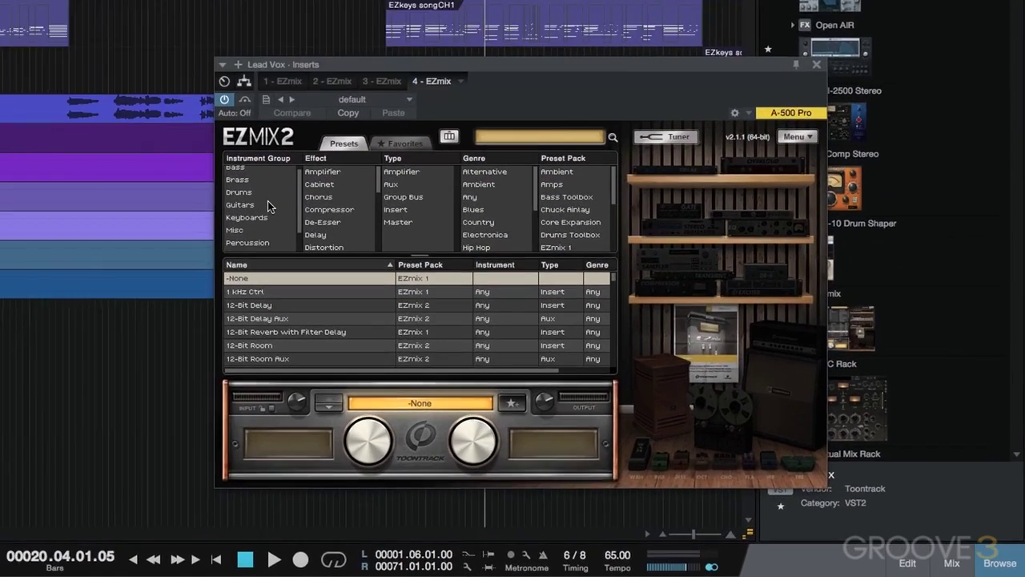
pyautogui.scroll(-3, 501, 328)
pyautogui.click(493, 351)
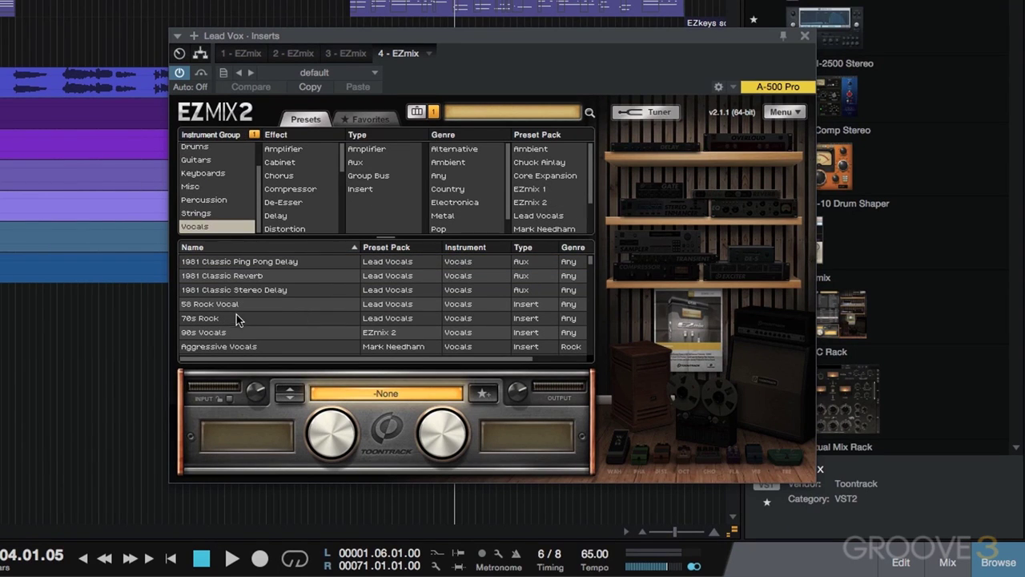
pyautogui.scroll(-1, 241, 308)
pyautogui.scroll(-1, 241, 308)
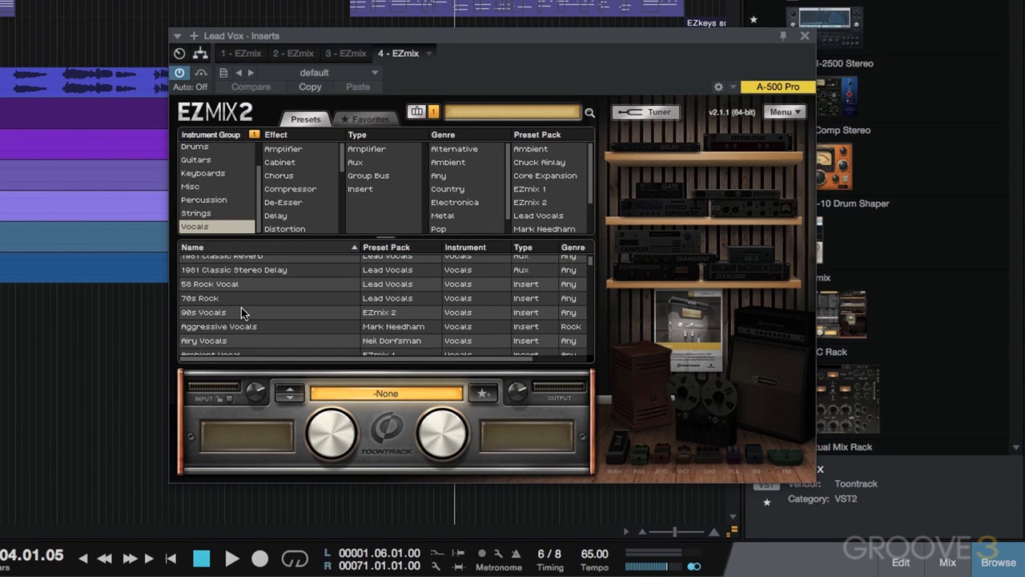
pyautogui.scroll(-1, 242, 308)
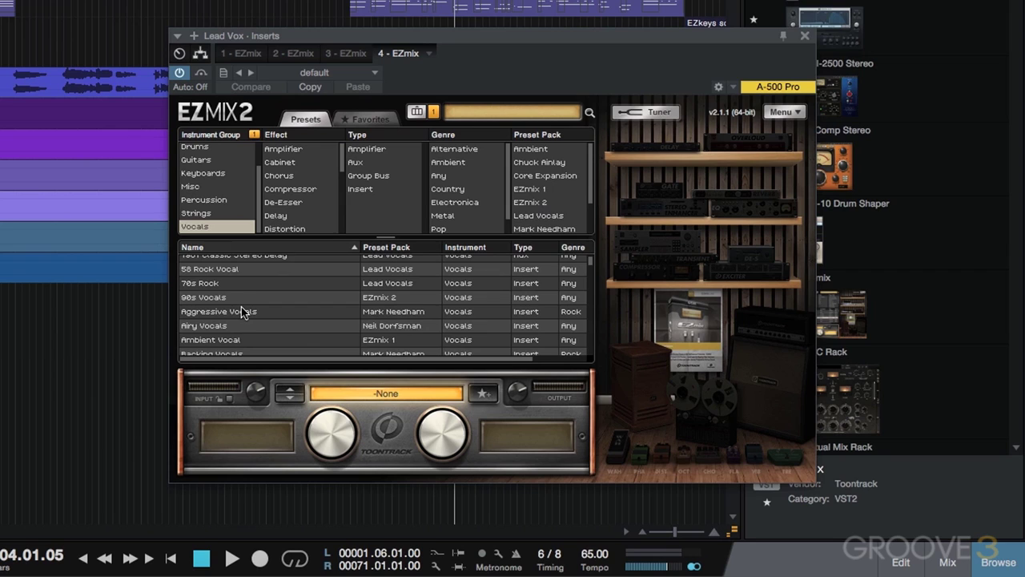
pyautogui.click(246, 322)
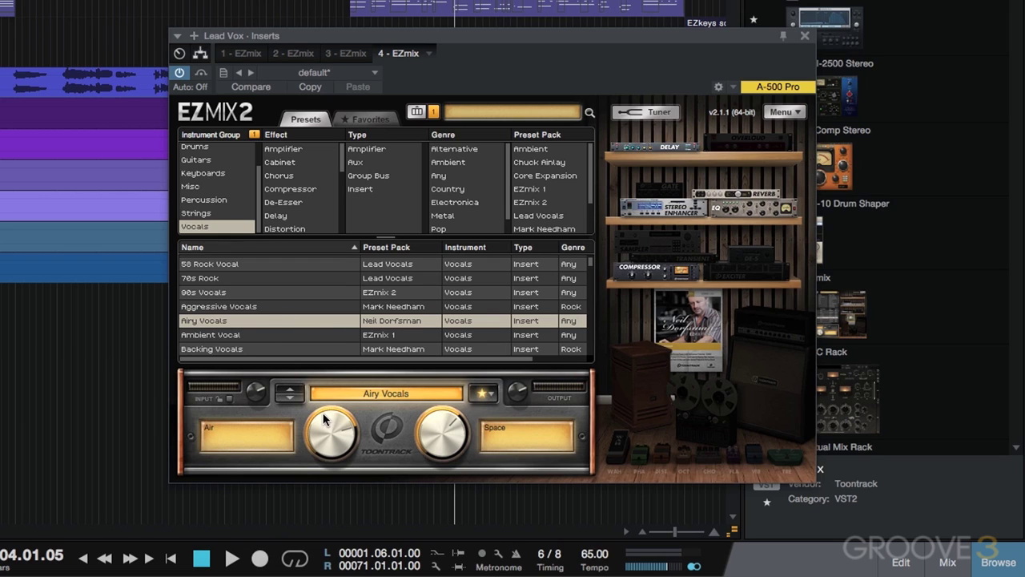
# Step: Lower the Air amount, set Space to 35%, and start playback
pyautogui.moveTo(325, 420); pyautogui.dragTo(322, 461)
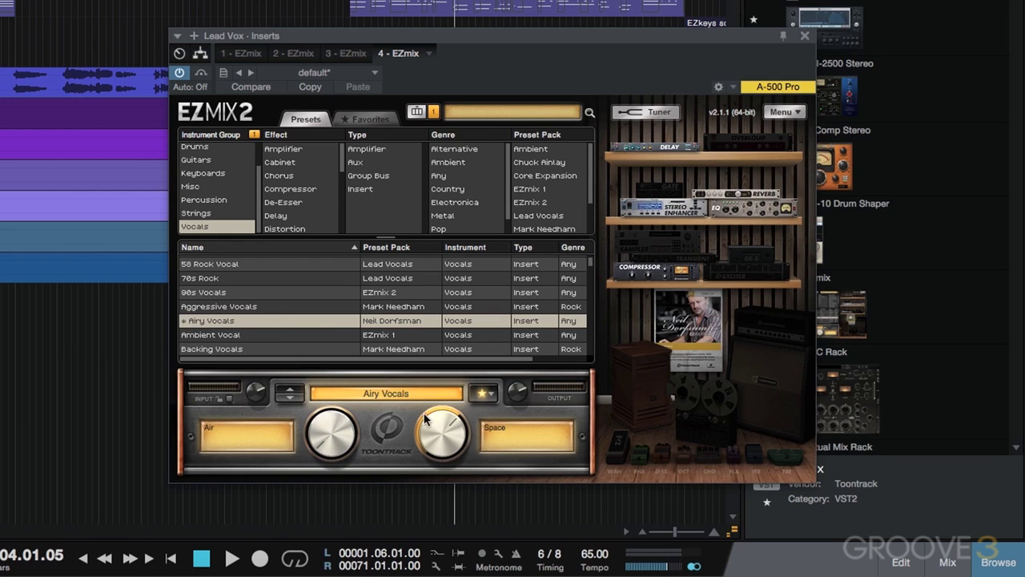
pyautogui.moveTo(439, 420); pyautogui.dragTo(439, 499)
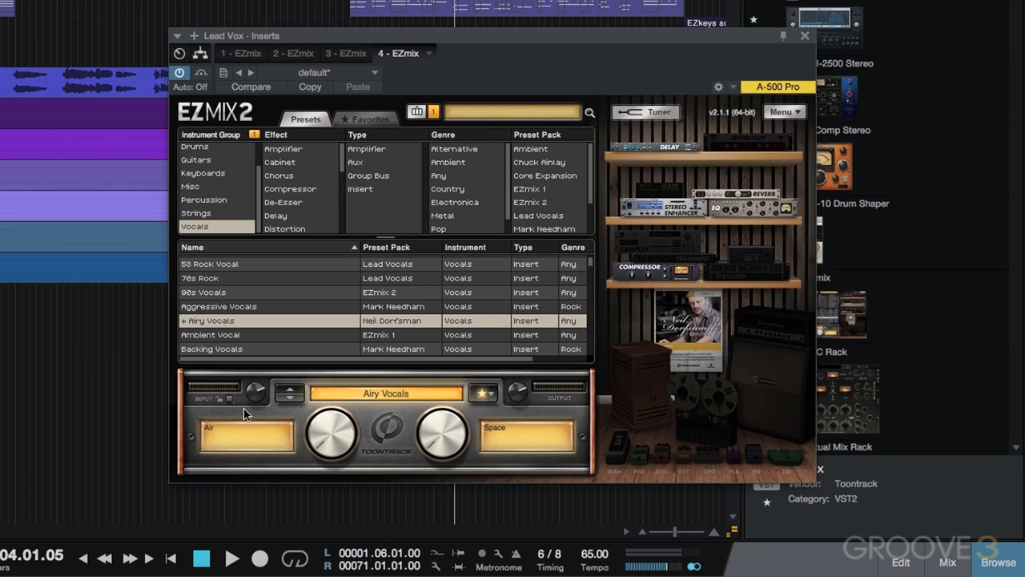
pyautogui.moveTo(209, 427)
pyautogui.press('space')
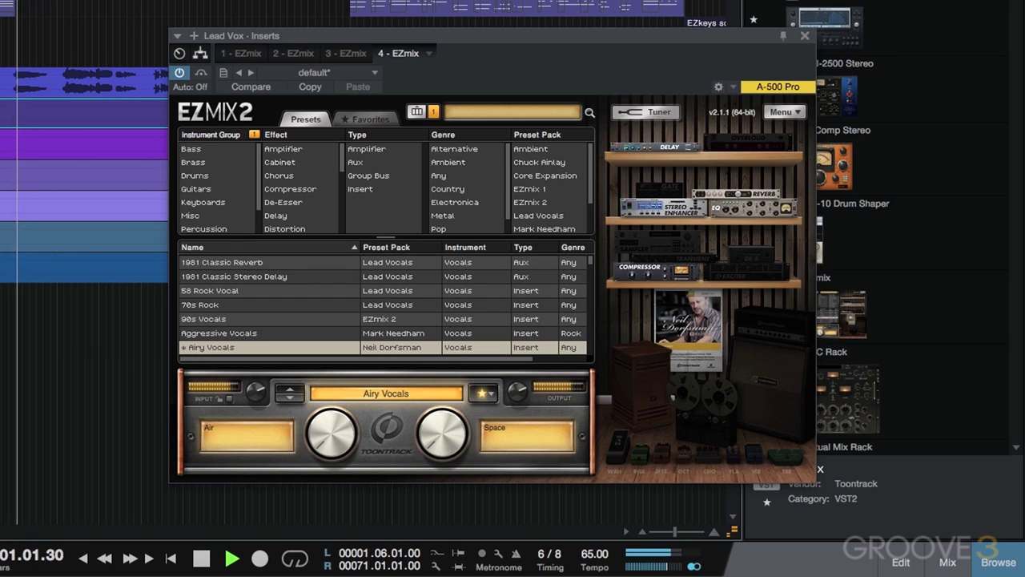
# Step: Re-enable the fourth EZmix insert during playback to hear Airy Vocals on Lead Vox
pyautogui.click(179, 75)
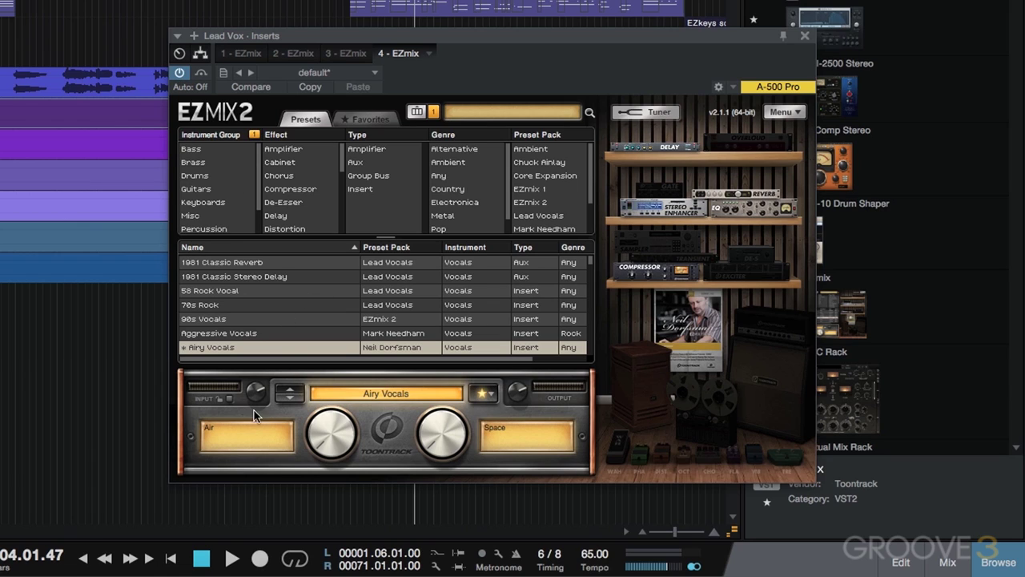
pyautogui.moveTo(210, 426)
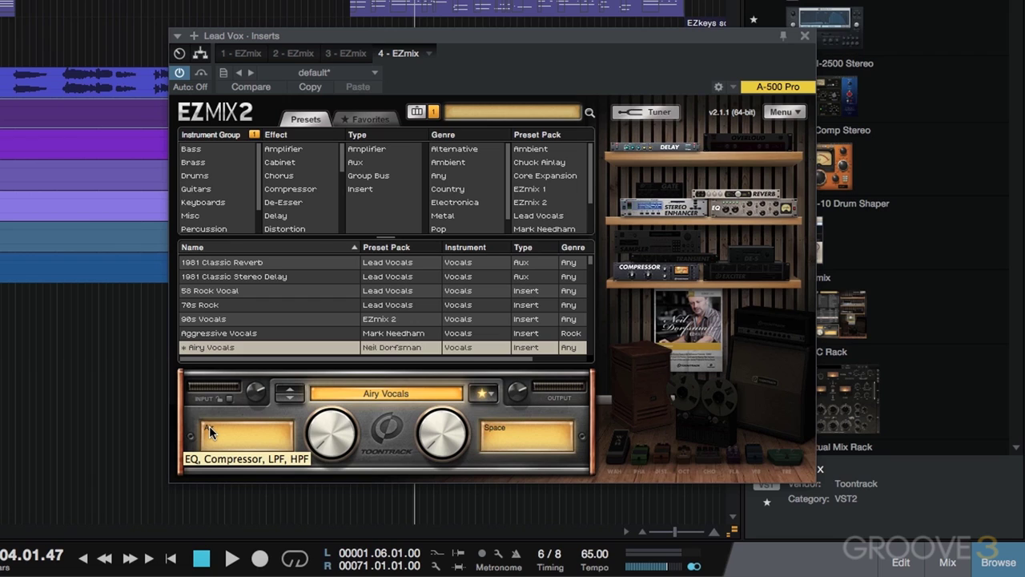